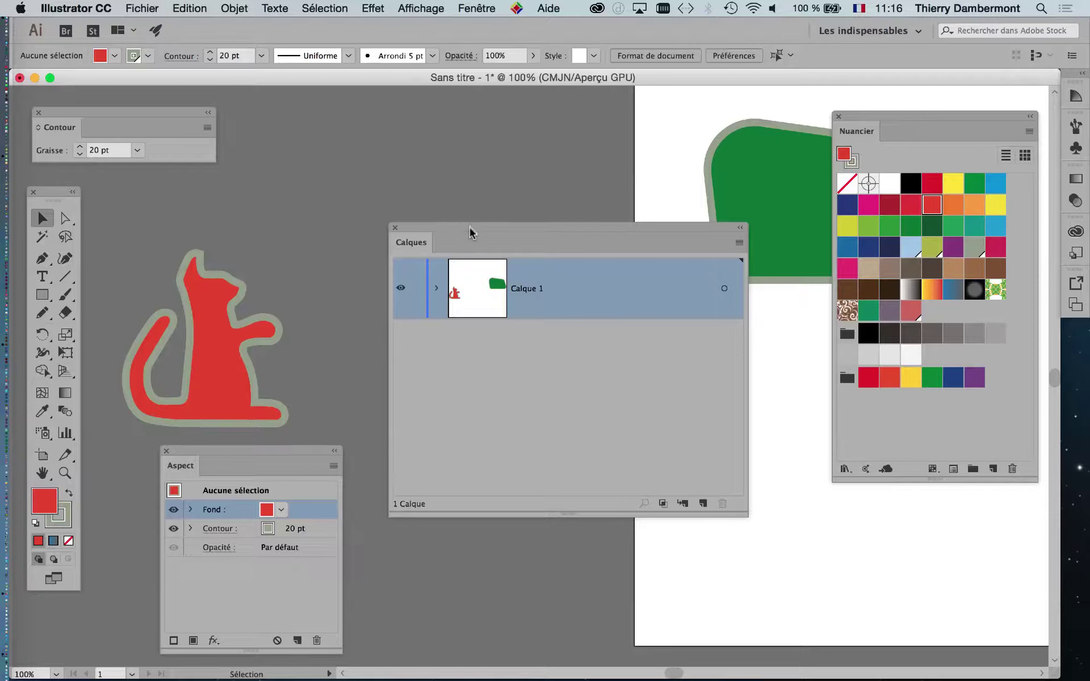
Move the red cat onto the artboard below the green shape.
mouse_move(469, 227)
mouse_down()
mouse_move(484, 369)
mouse_move(459, 469)
mouse_up()
scroll(457, 299, down, 1)
click(302, 355)
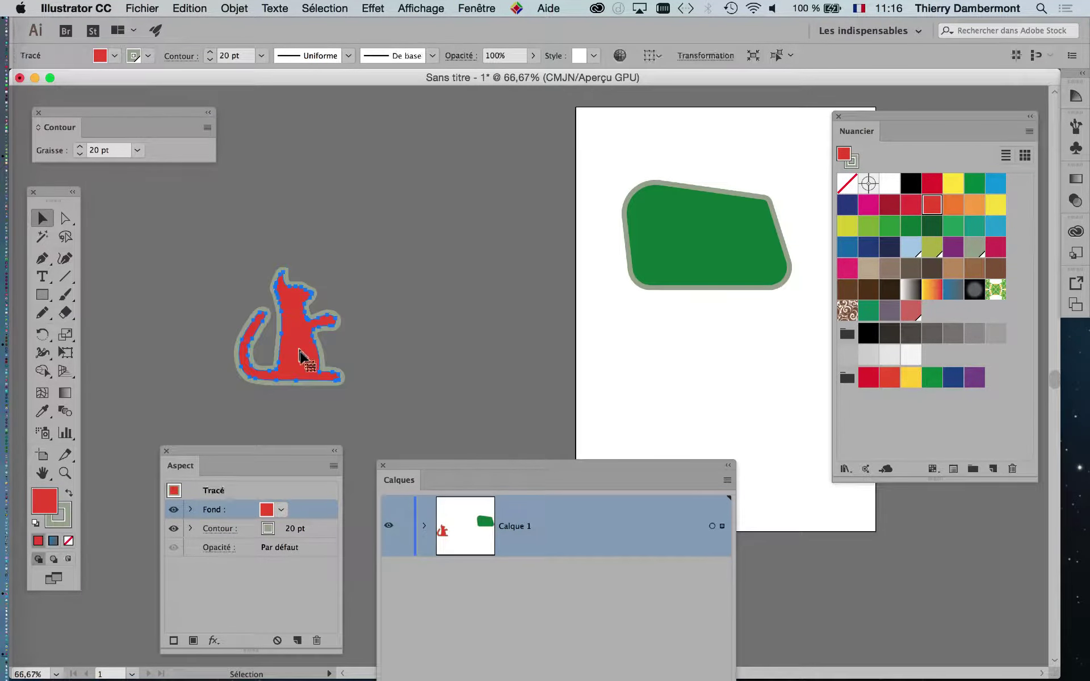
scroll(409, 311, right, 5)
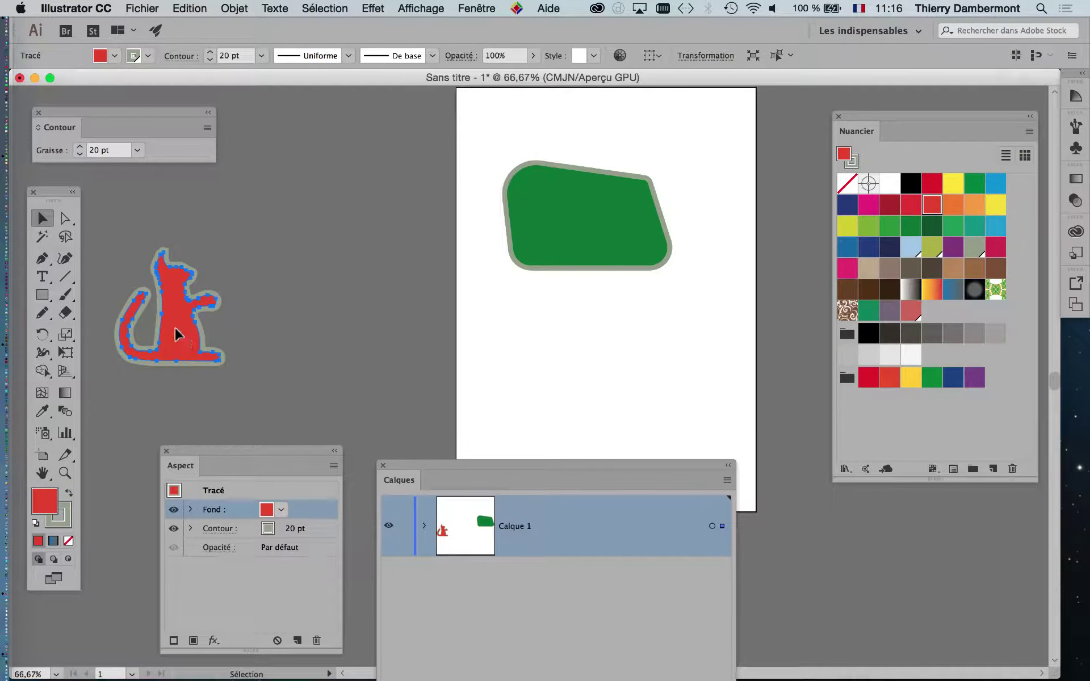
drag(176, 335, 571, 386)
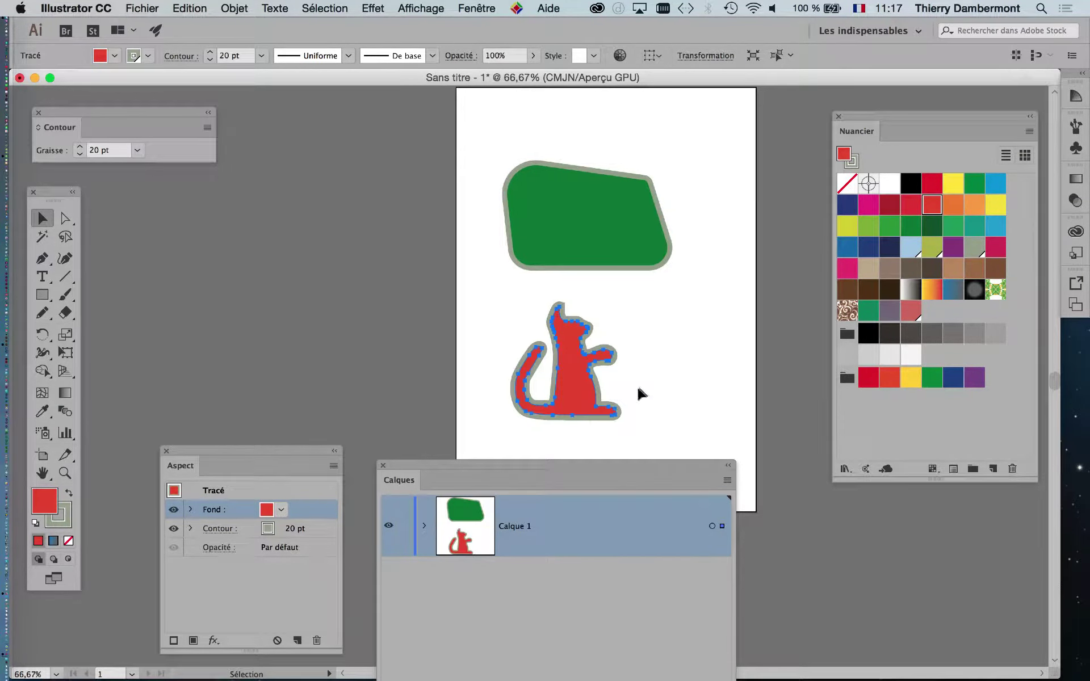
Reposition the Calques and Aspect panels so the whole artboard is visible.
mouse_move(562, 468)
mouse_down()
mouse_move(401, 236)
mouse_move(666, 231)
mouse_move(708, 210)
mouse_up()
mouse_move(458, 214)
mouse_down()
mouse_move(287, 232)
mouse_move(280, 211)
mouse_up()
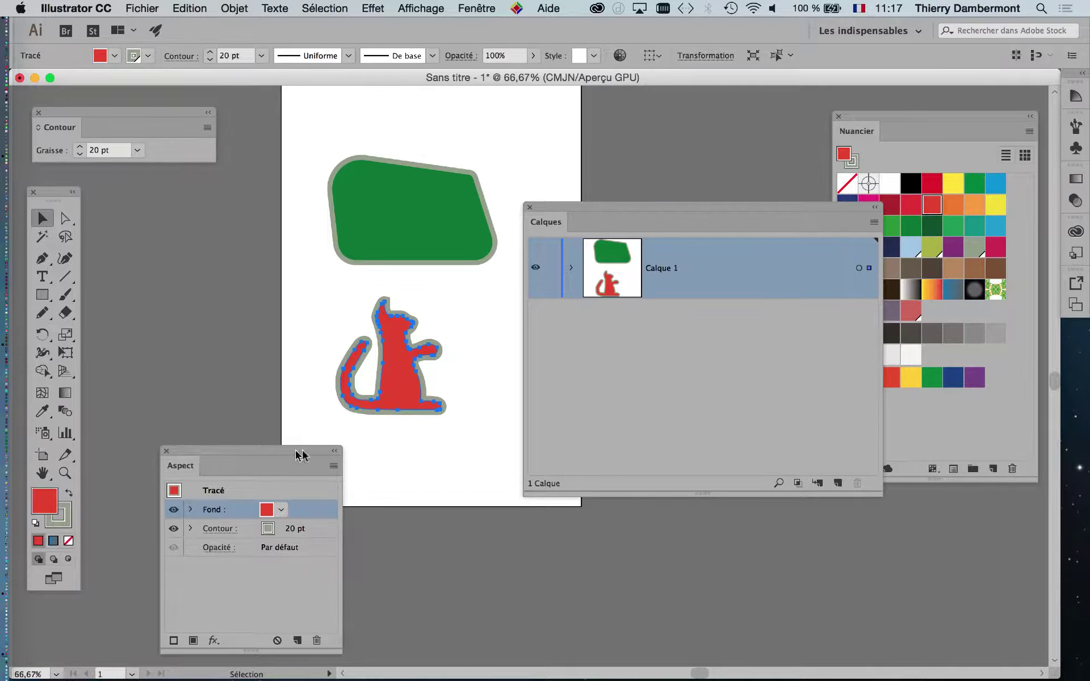
mouse_move(298, 454)
mouse_down()
mouse_move(149, 438)
mouse_move(209, 434)
mouse_move(259, 400)
mouse_up()
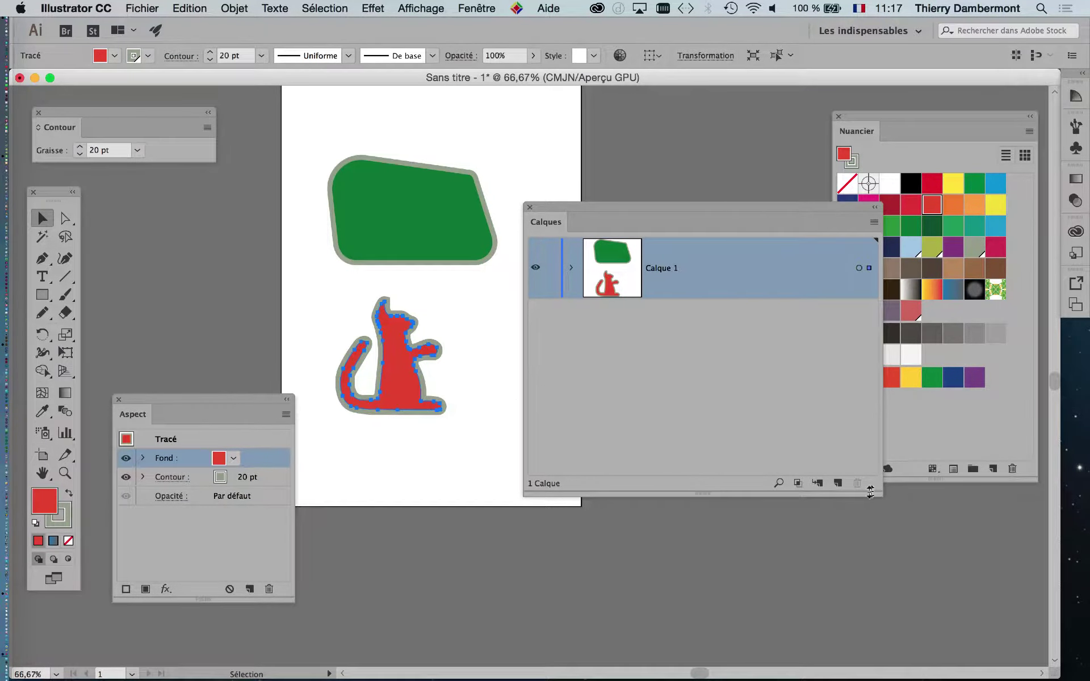
Add a new layer above Calque 1 and rename it 'chat et autres brols'.
drag(879, 493, 803, 462)
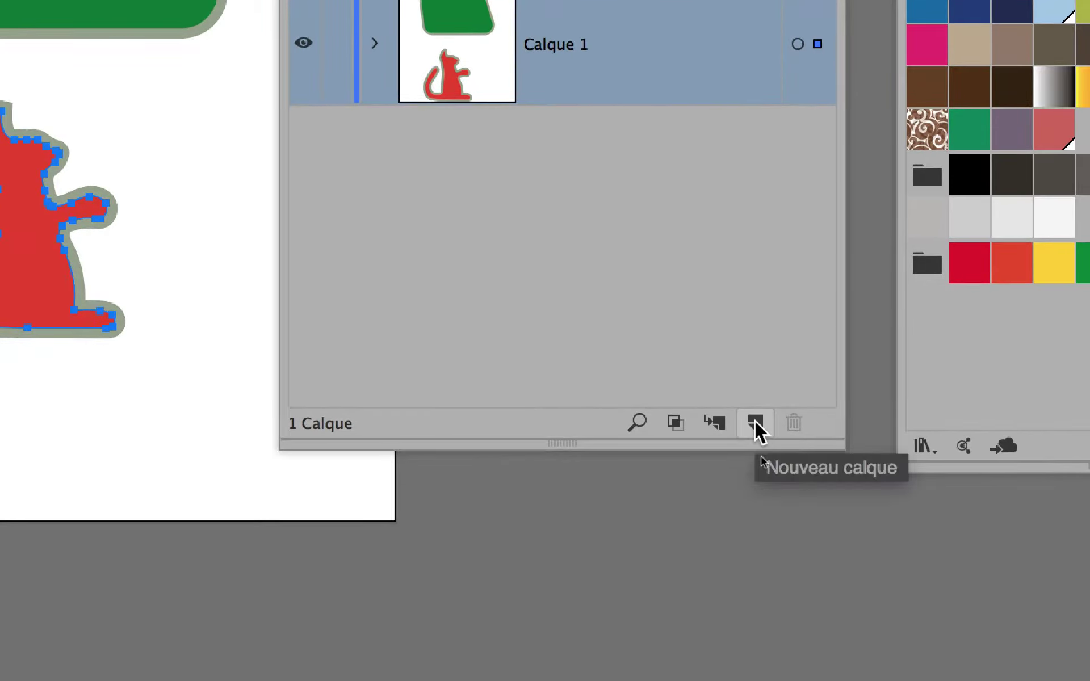
click(755, 421)
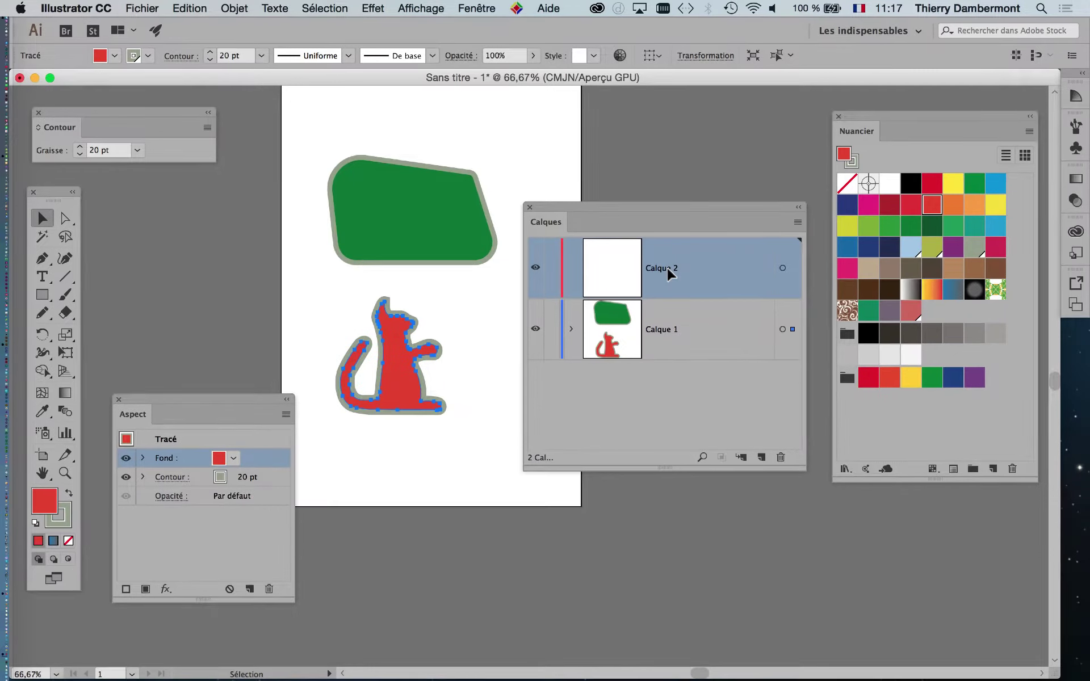
double_click(667, 267)
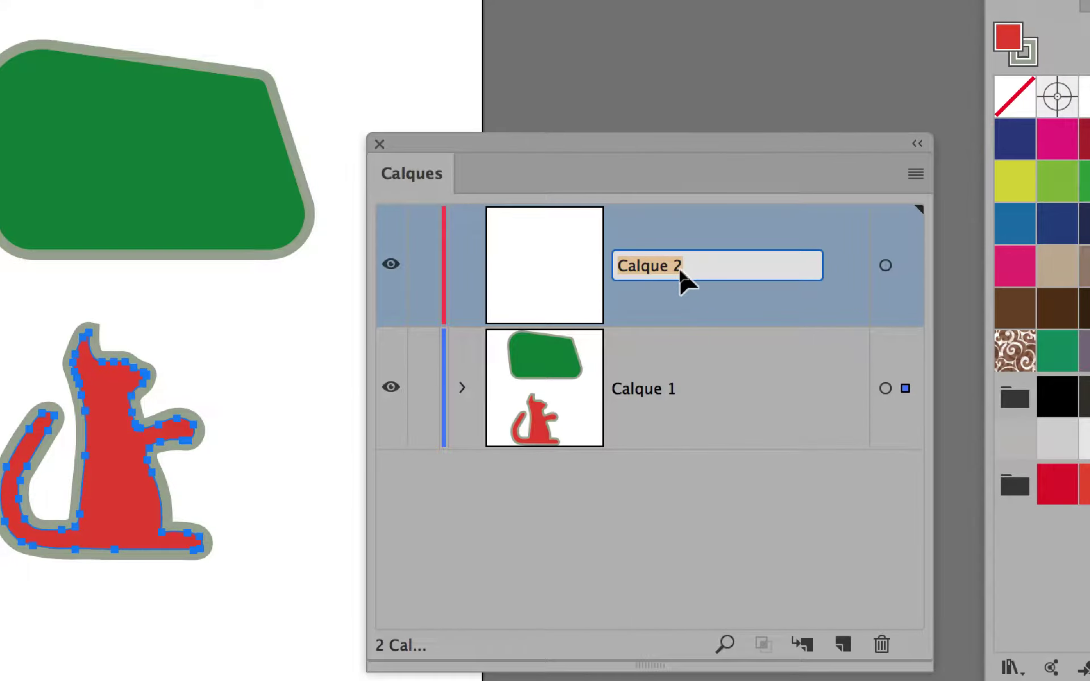
text(chat)
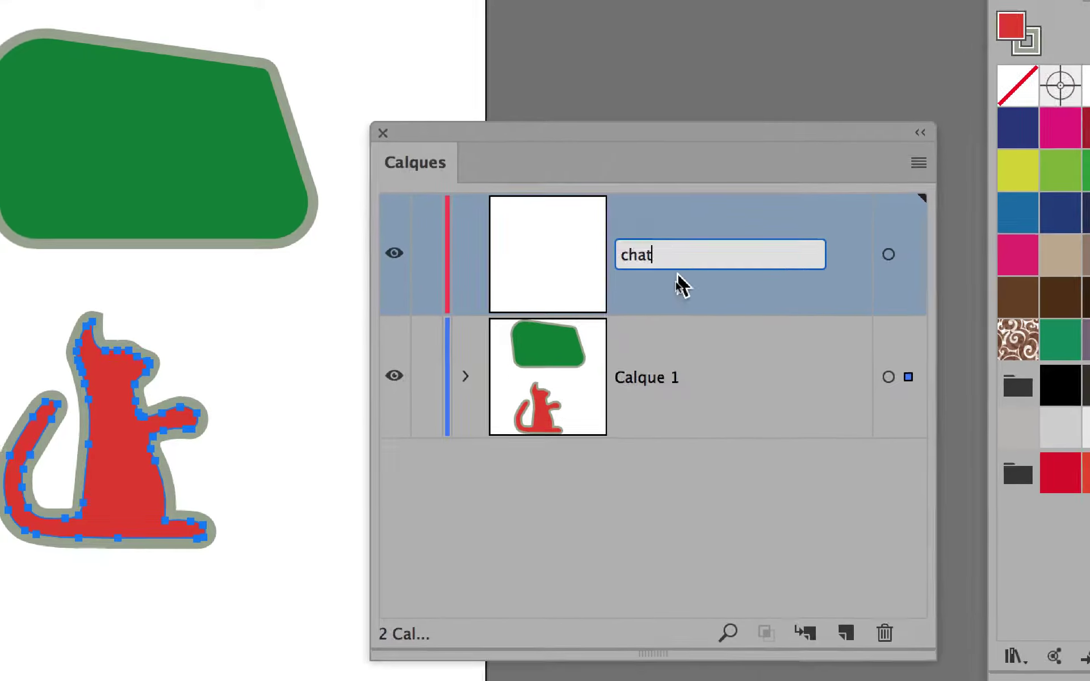
text( et au)
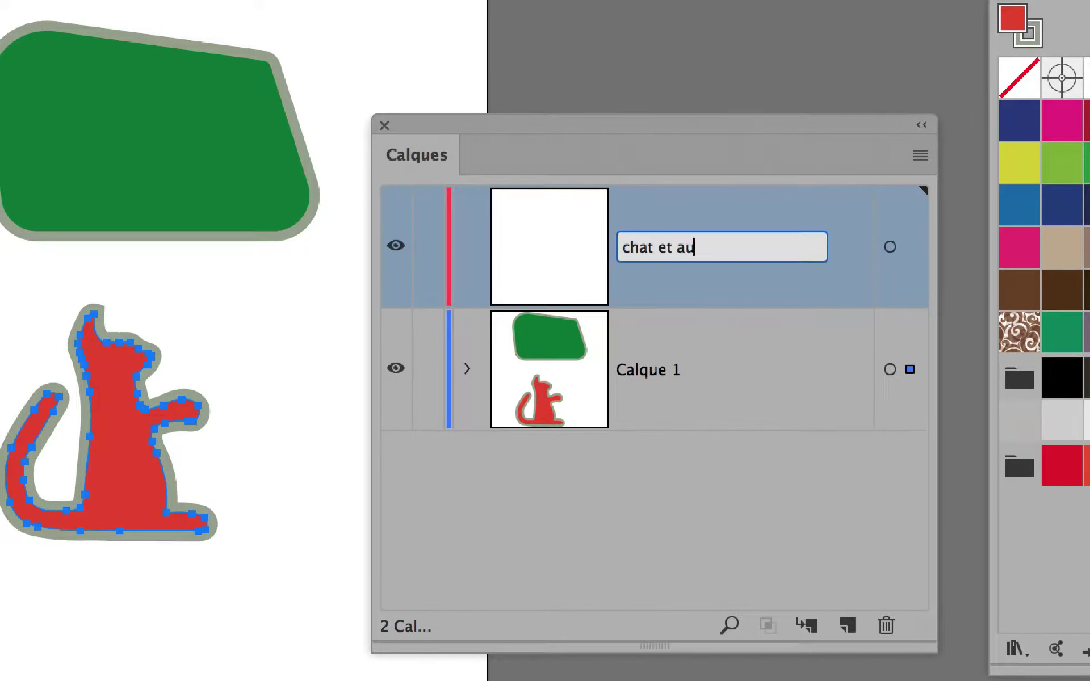
text(tres brols)
key(Return)
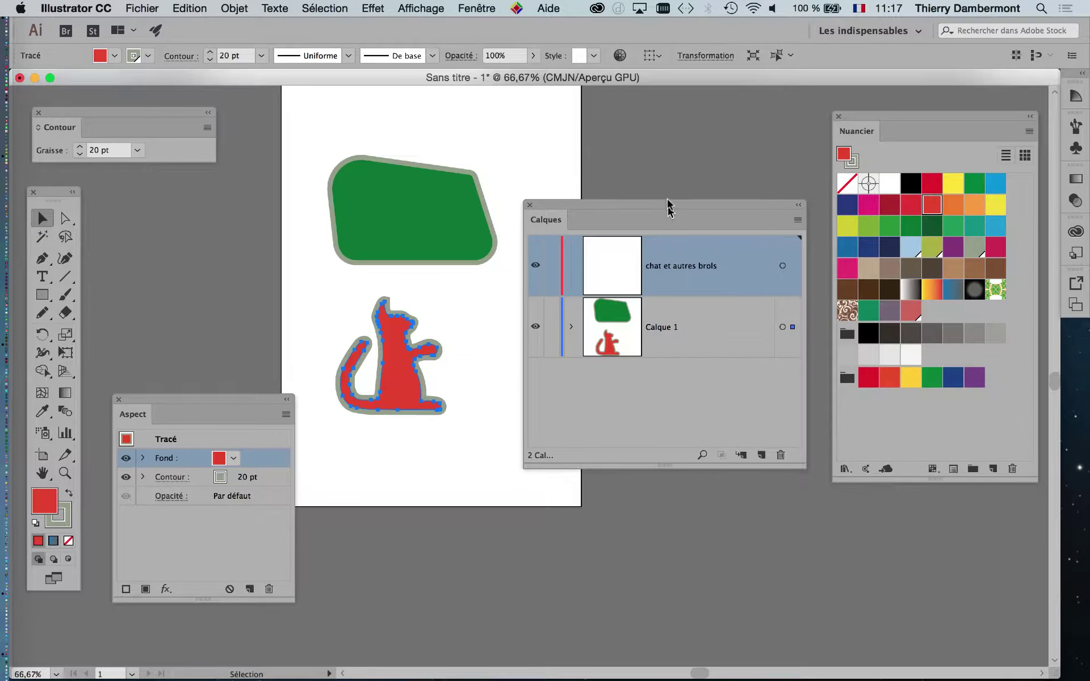
Enlarge the Calques panel, deselect the cat, and expand Calque 1's contents.
drag(668, 213, 664, 134)
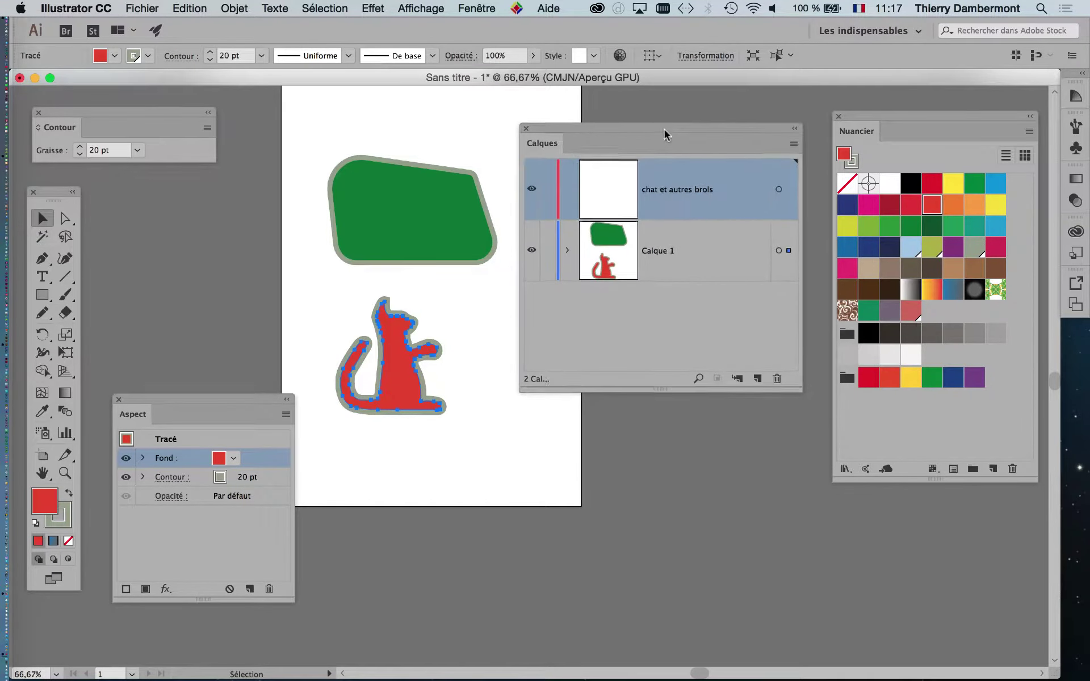
drag(800, 390, 799, 560)
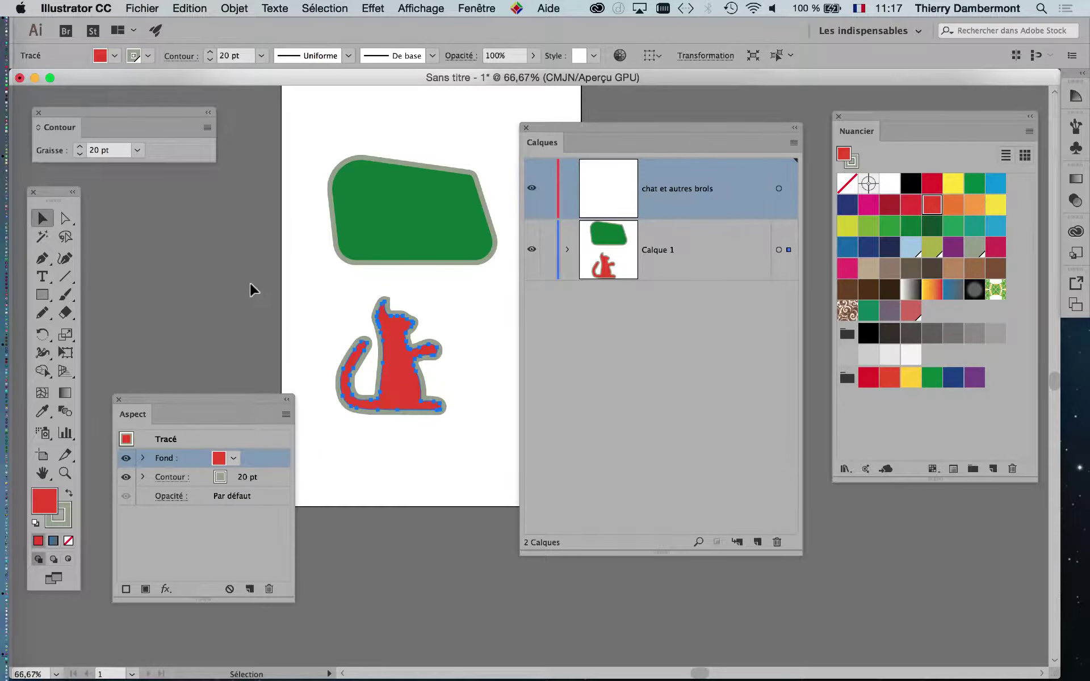
click(270, 290)
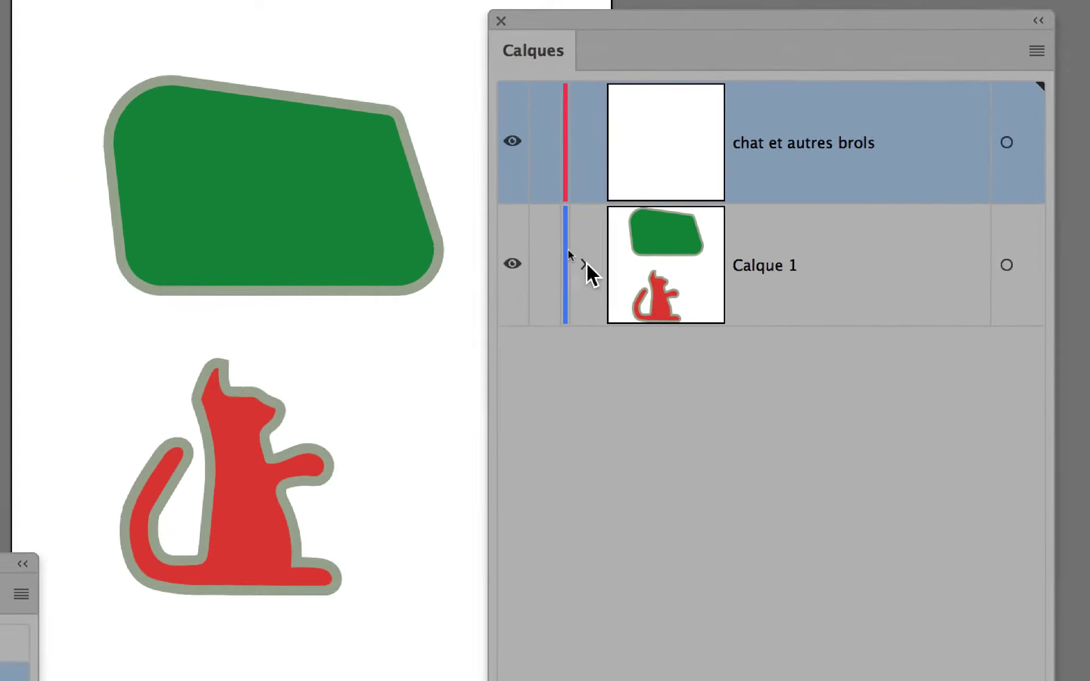
click(587, 264)
click(588, 262)
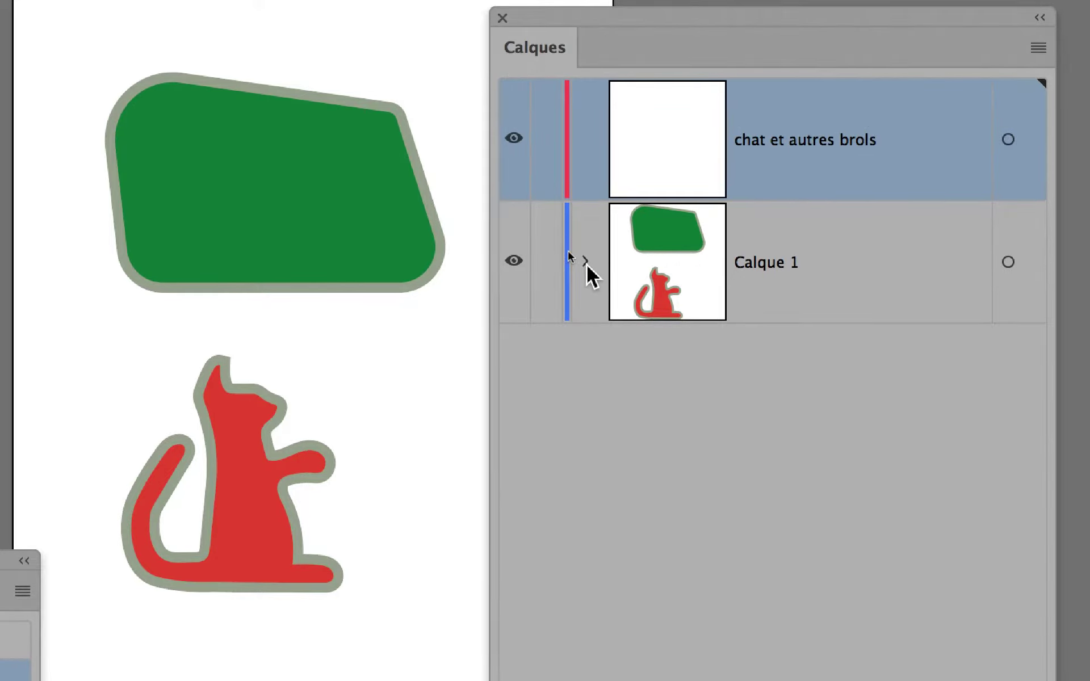
click(588, 262)
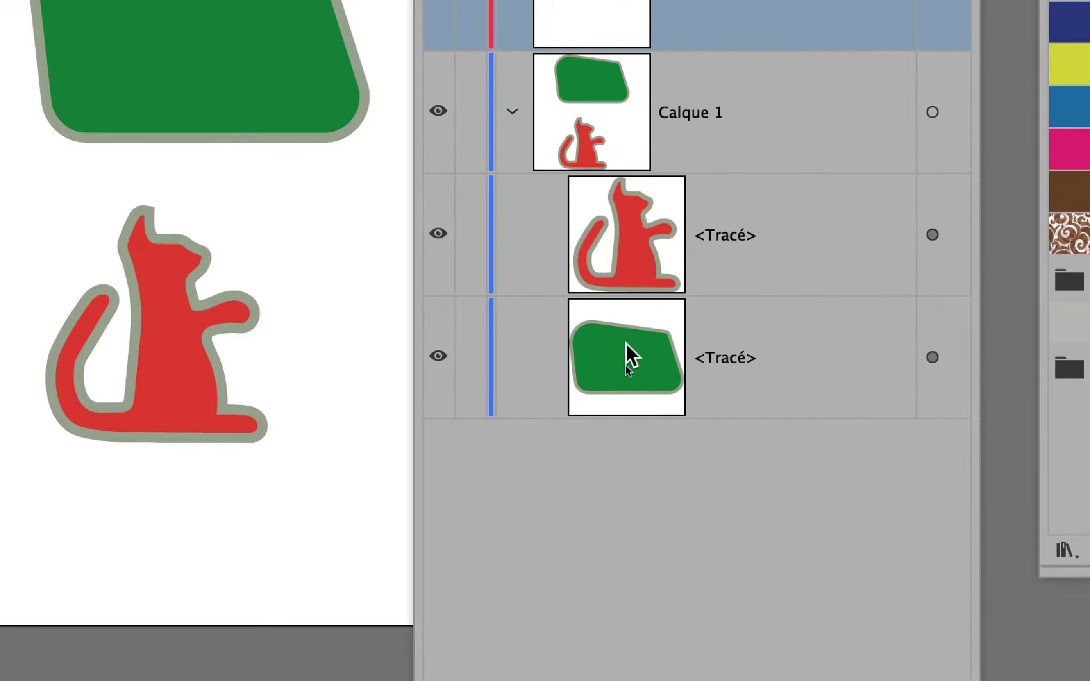
Drag the cat's path into 'chat et autres brols' and expand that layer.
click(629, 313)
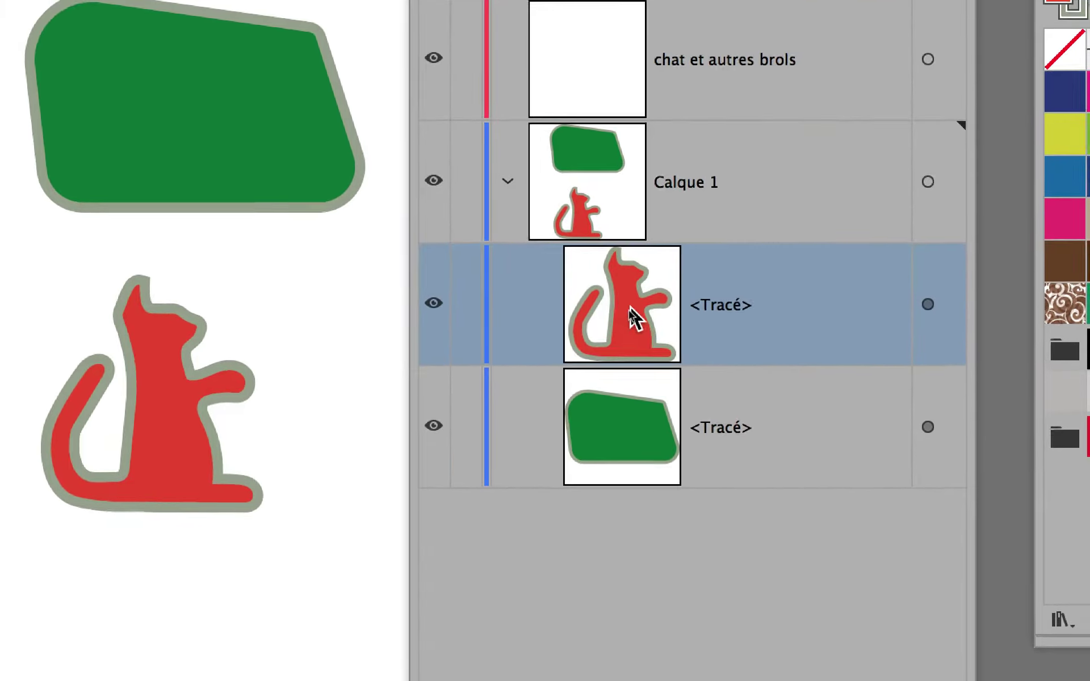
mouse_move(630, 305)
mouse_down()
mouse_move(643, 278)
mouse_move(654, 131)
mouse_up()
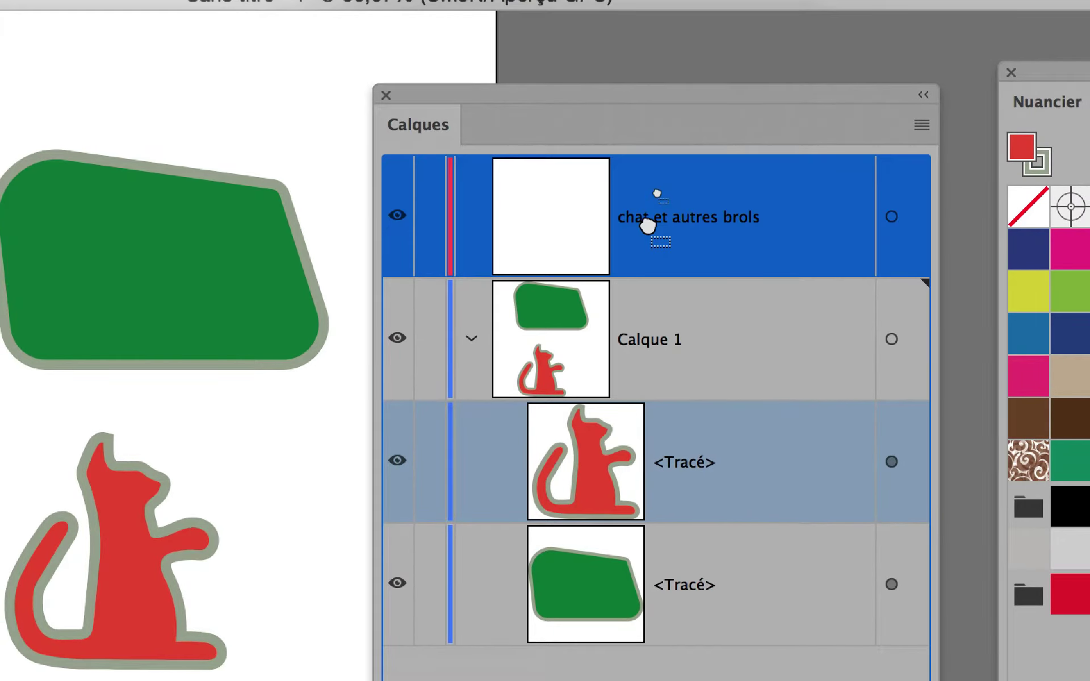
drag(647, 226, 647, 220)
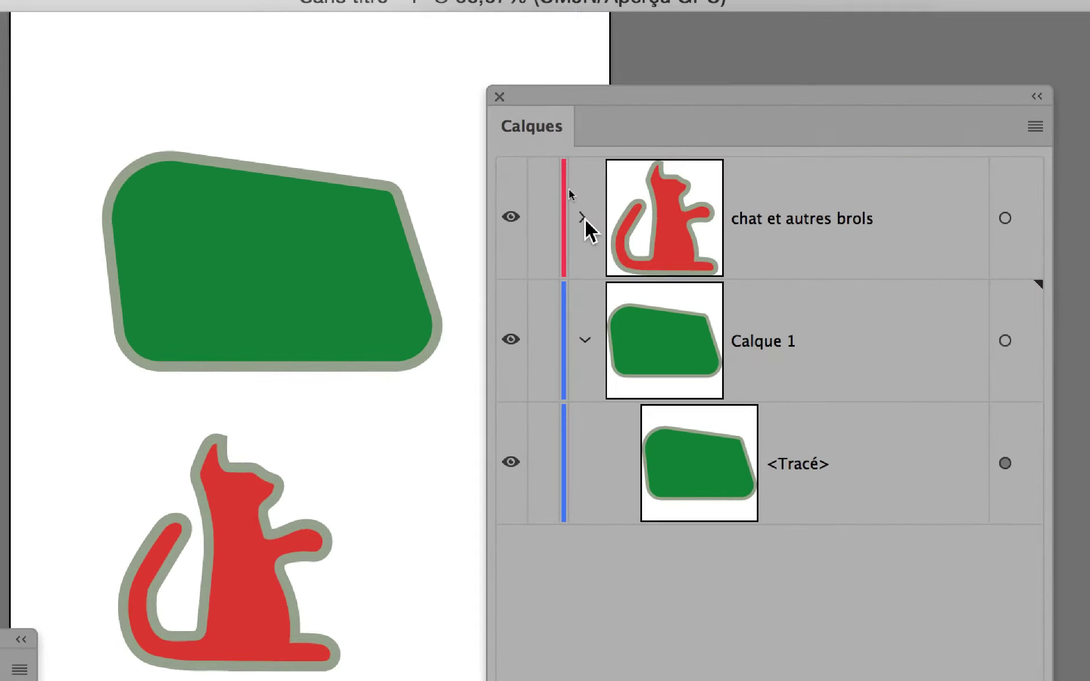
click(584, 219)
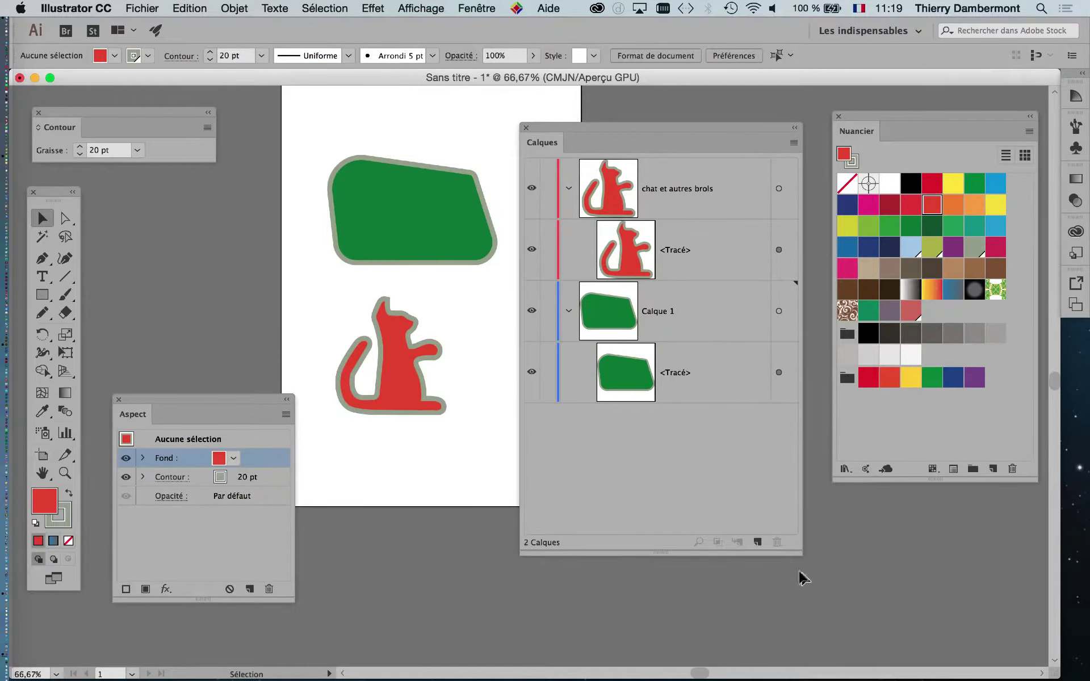
Collapse both the 'chat et autres brols' and Calque 1 layers.
drag(801, 551, 827, 468)
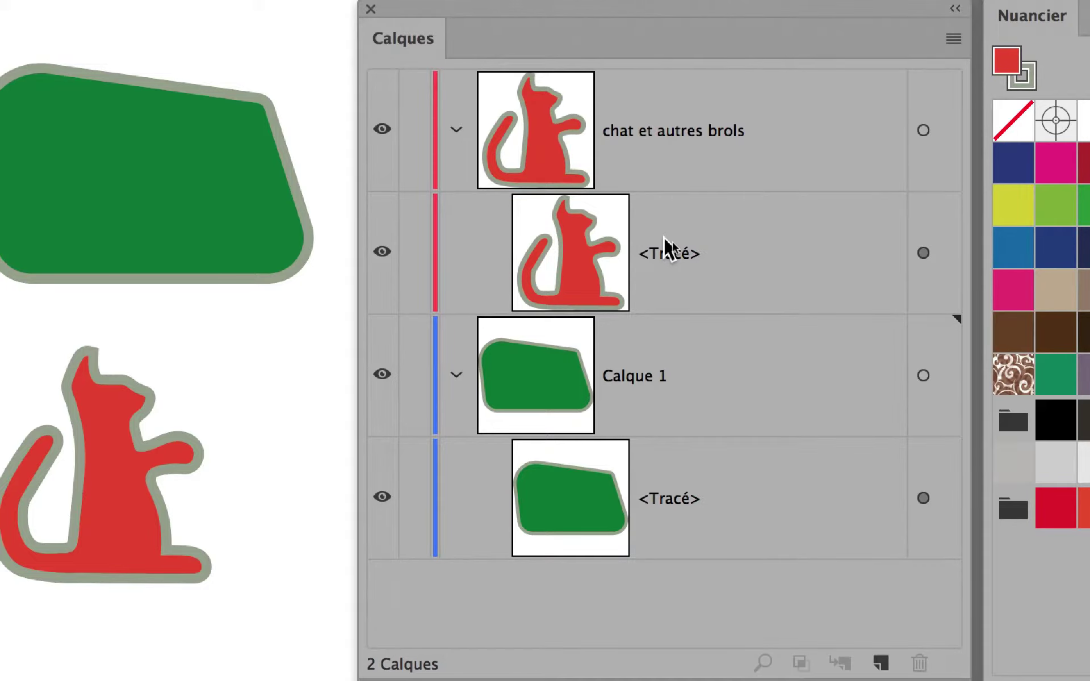
click(668, 237)
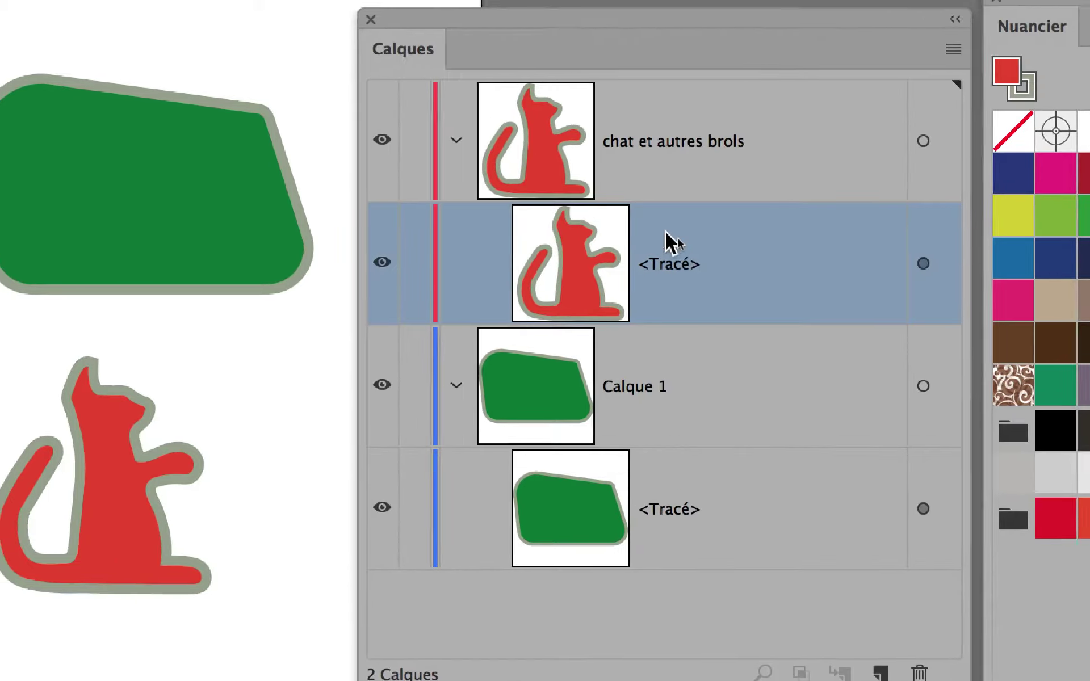
click(567, 188)
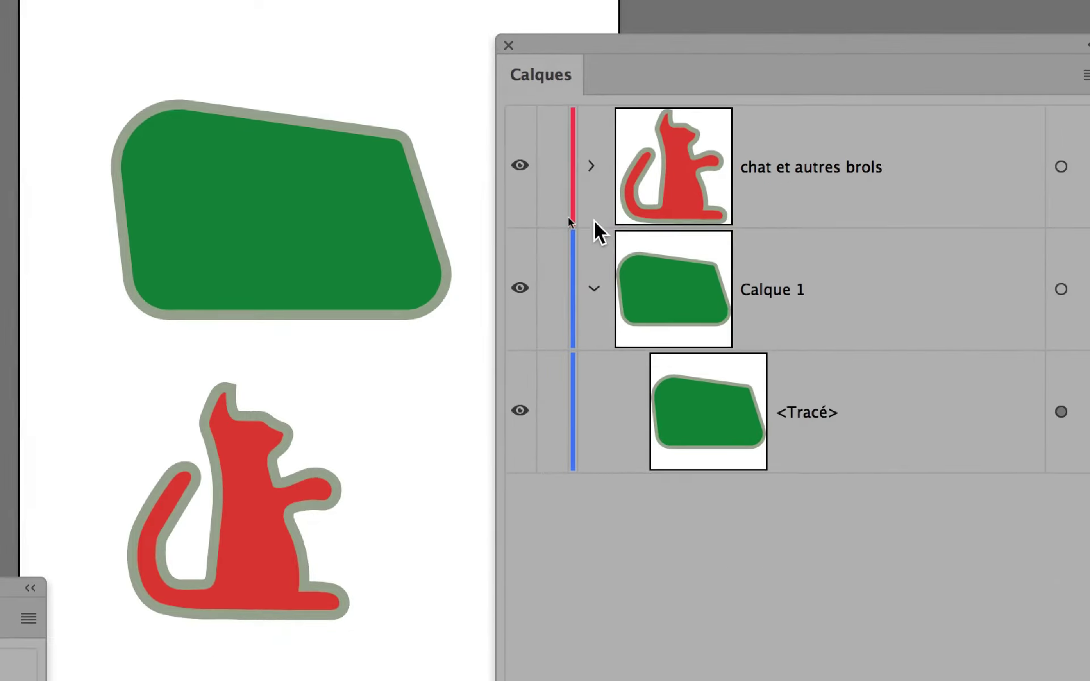
click(593, 250)
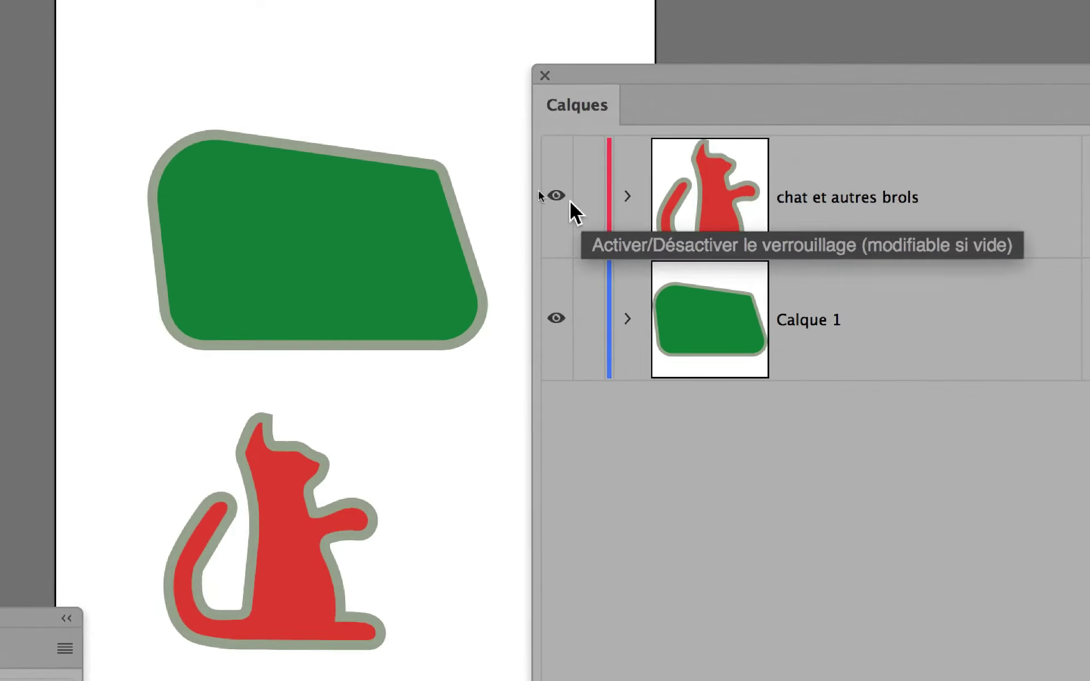
Hide the 'chat et autres brols' layer and leave it unlocked.
click(576, 202)
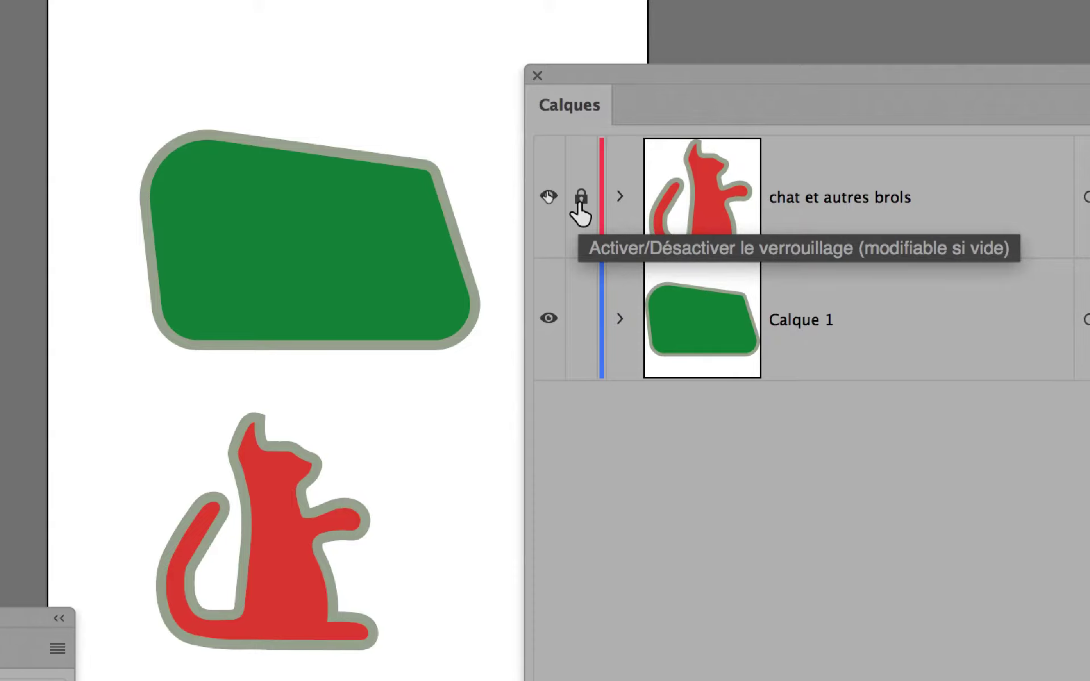
click(581, 215)
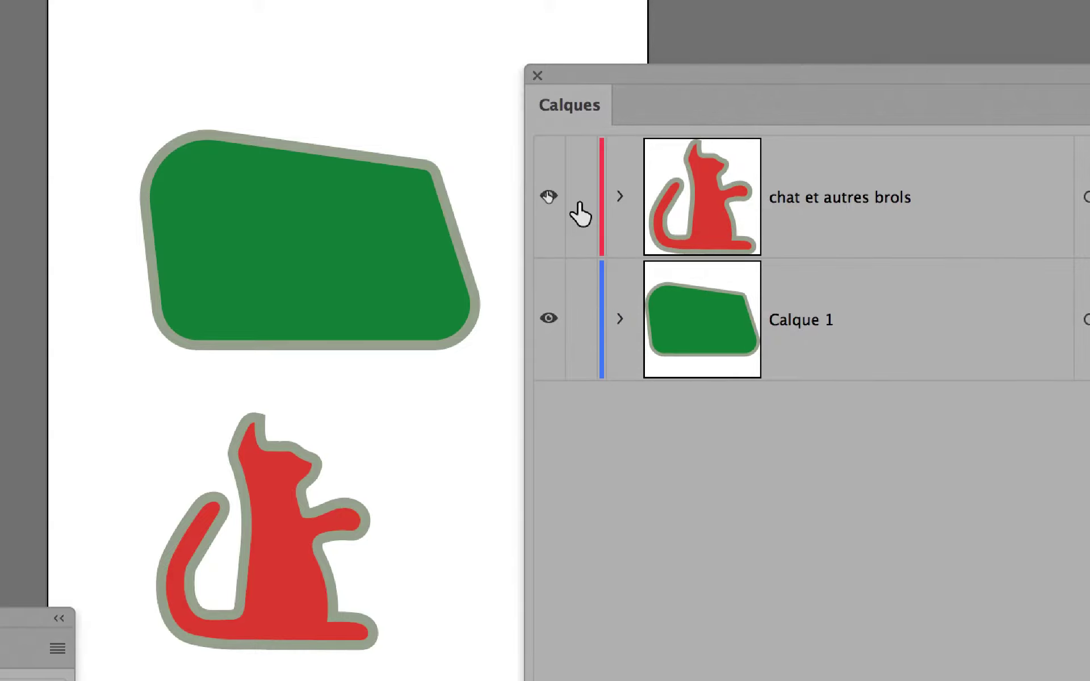
click(580, 214)
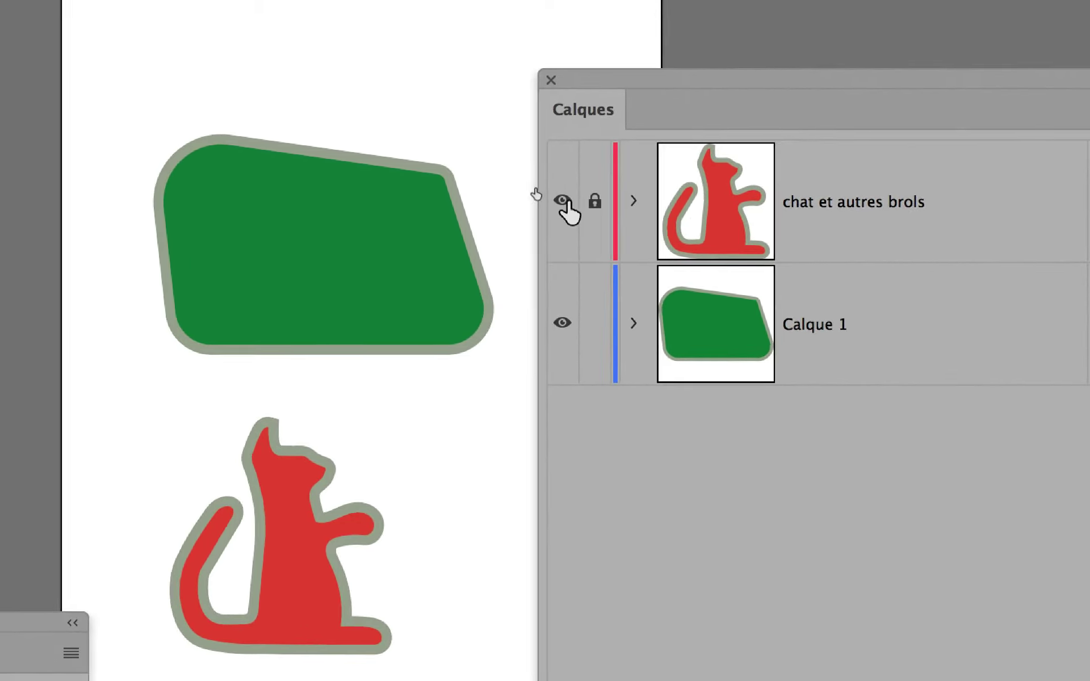
click(568, 203)
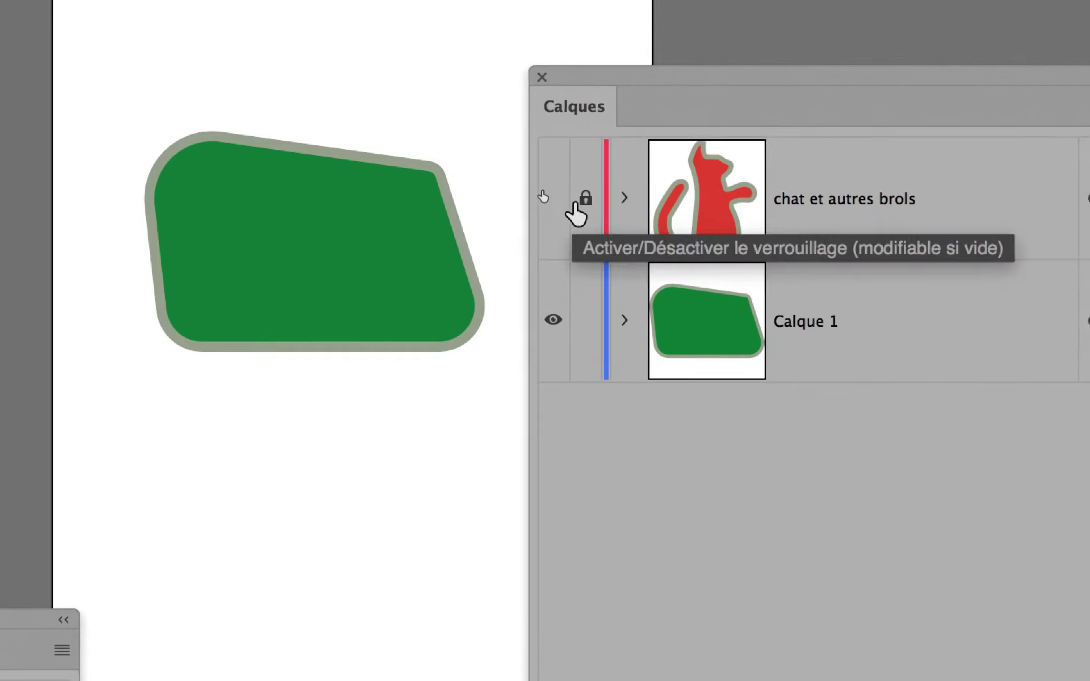
click(594, 203)
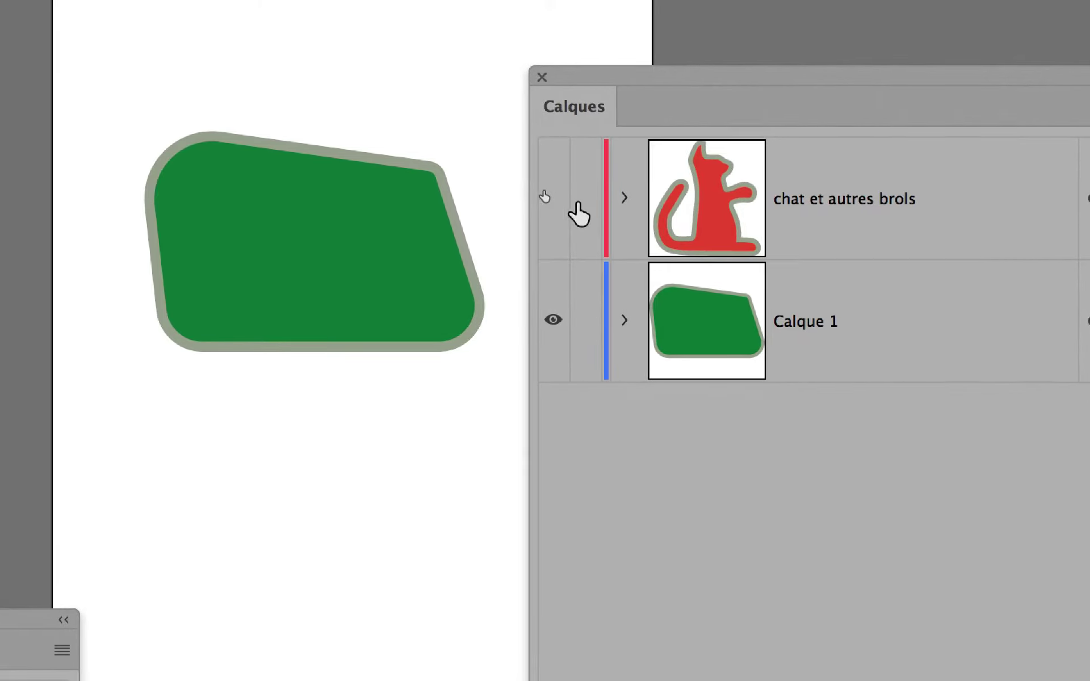
click(568, 204)
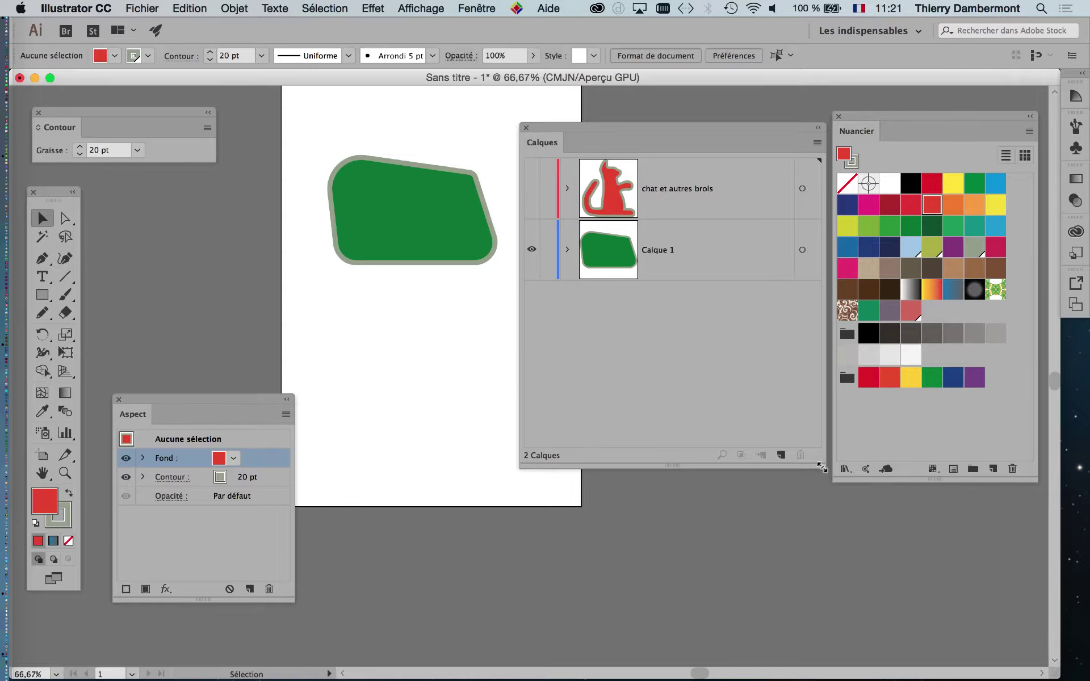
drag(822, 471, 816, 345)
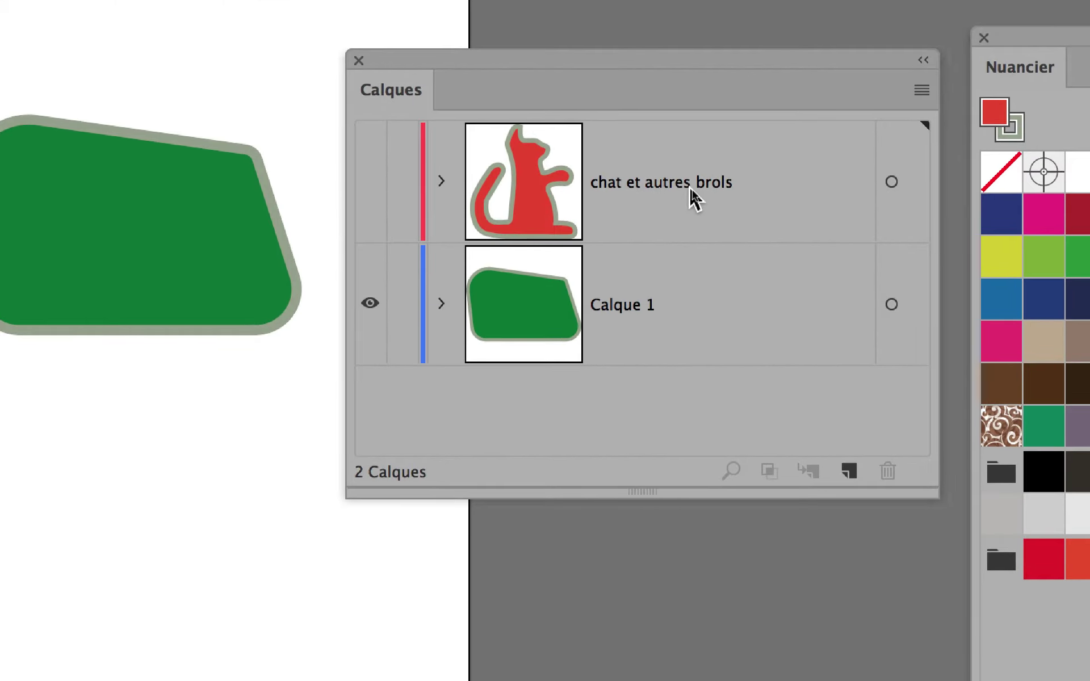
click(694, 187)
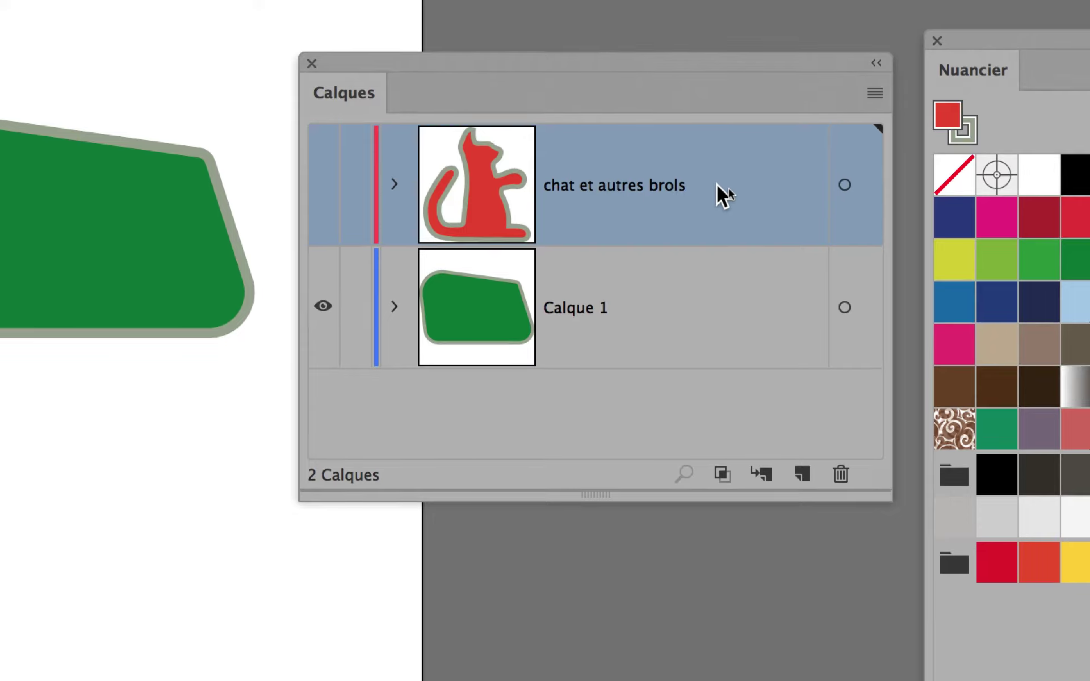
drag(718, 186, 718, 324)
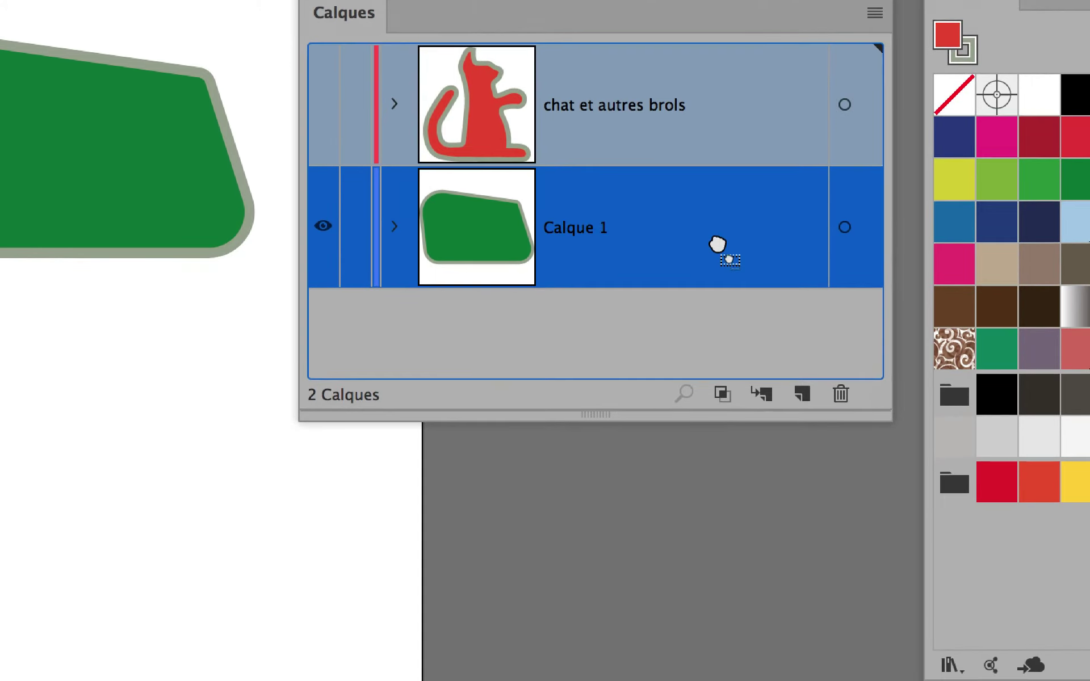
drag(718, 244, 719, 258)
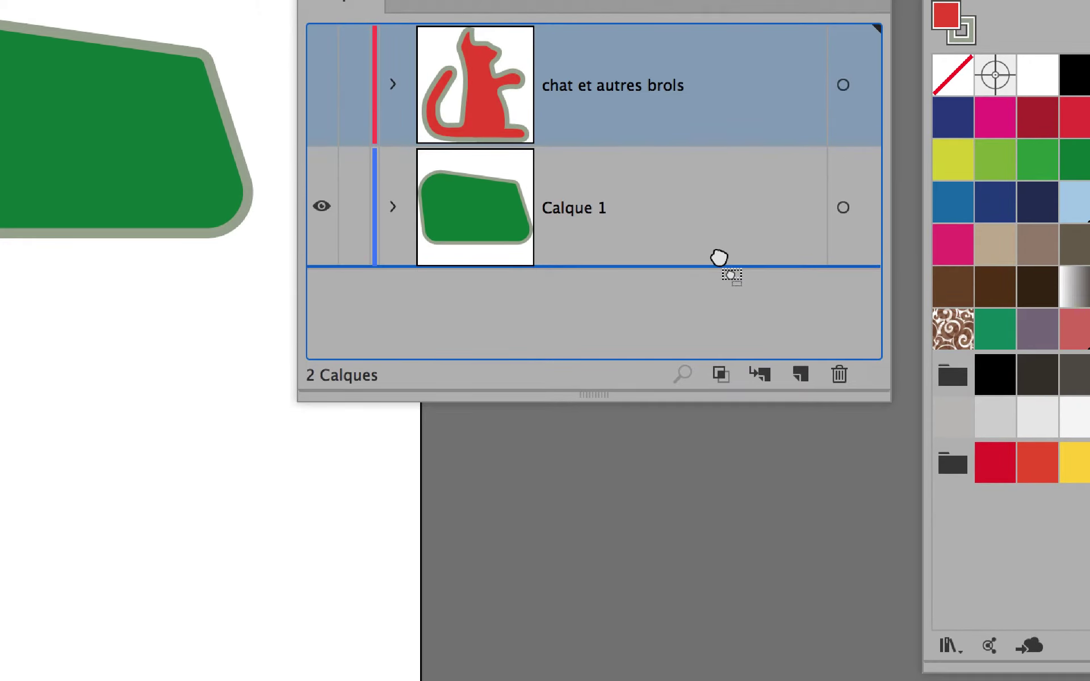
drag(719, 258, 717, 176)
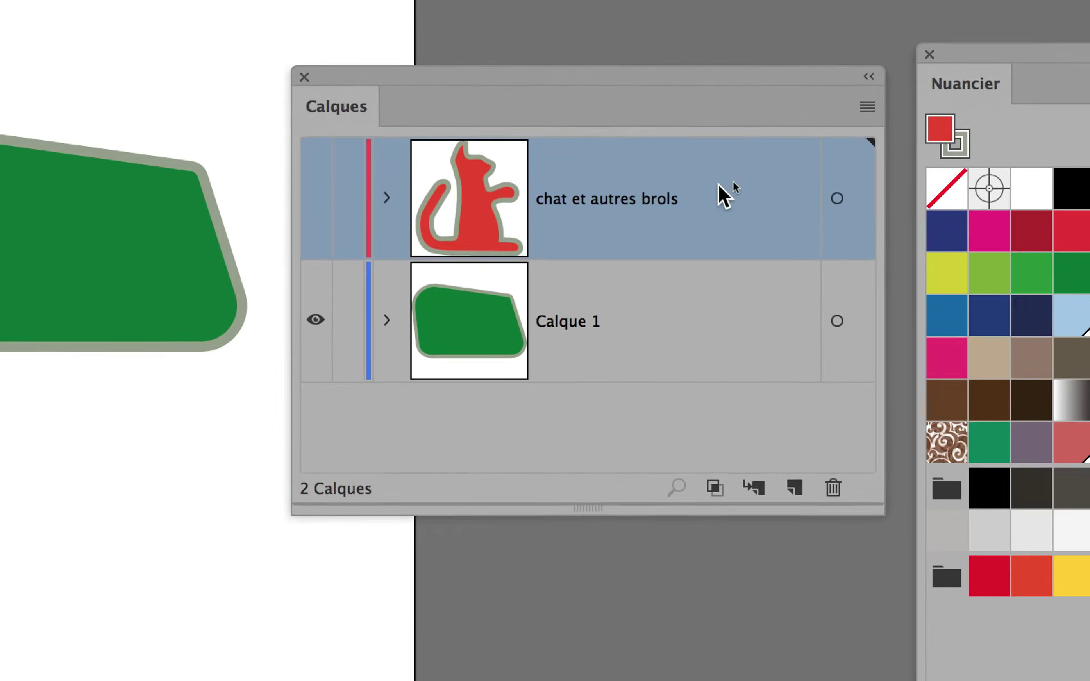
Pull 'chat et autres brols' back out of Calque 1 as a top-level layer.
drag(724, 191, 719, 243)
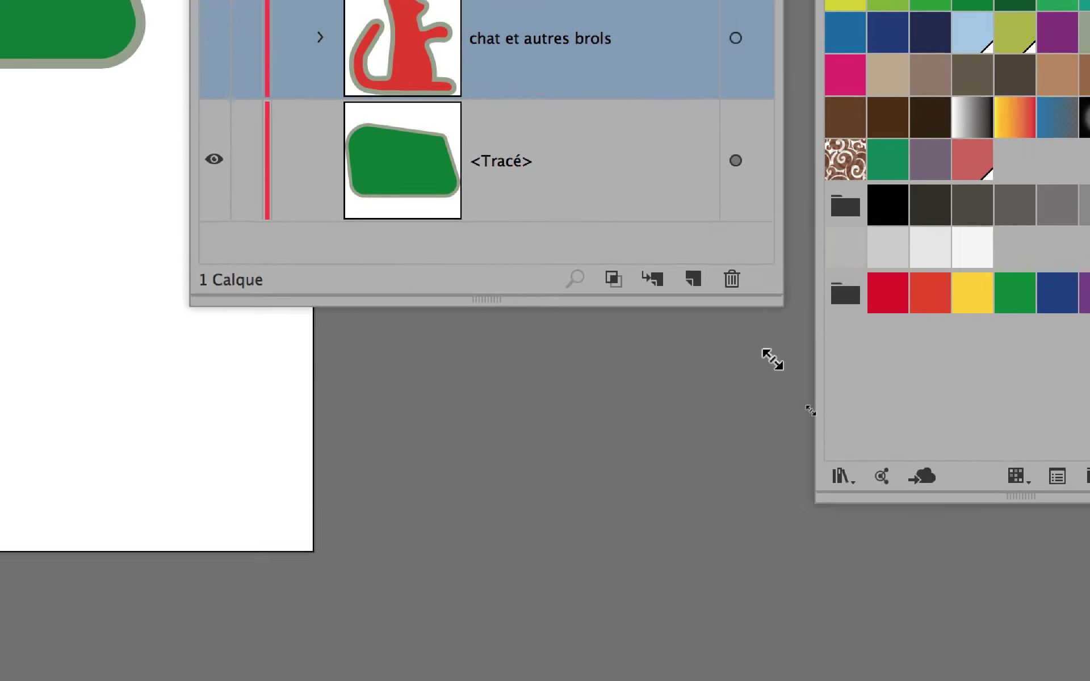
drag(772, 305, 771, 484)
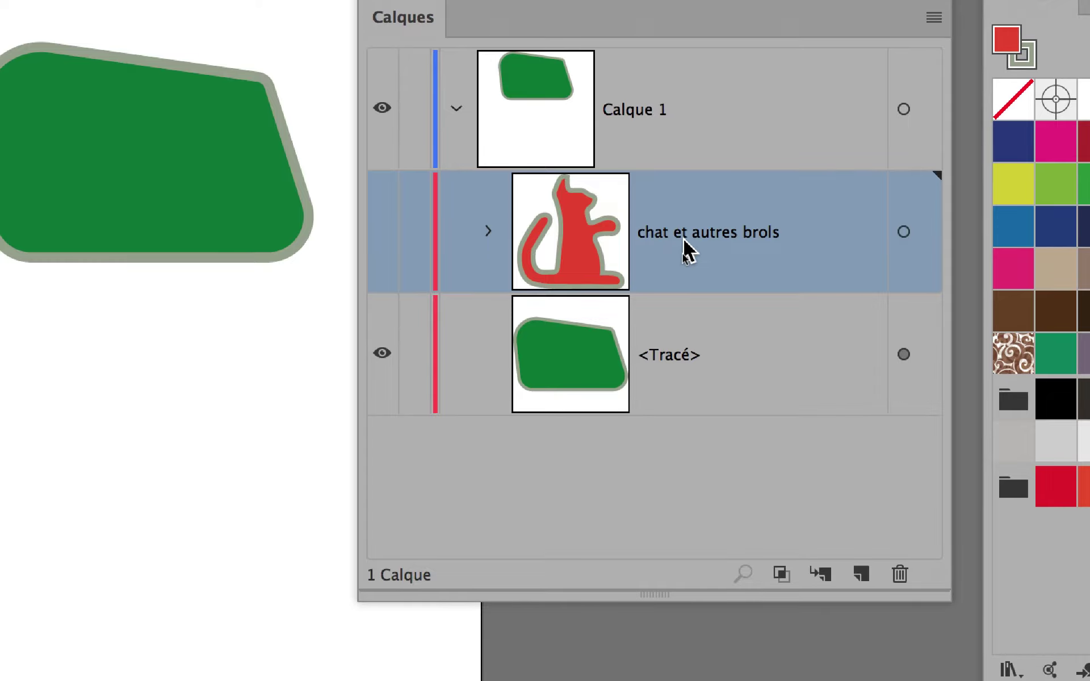
drag(685, 250, 689, 214)
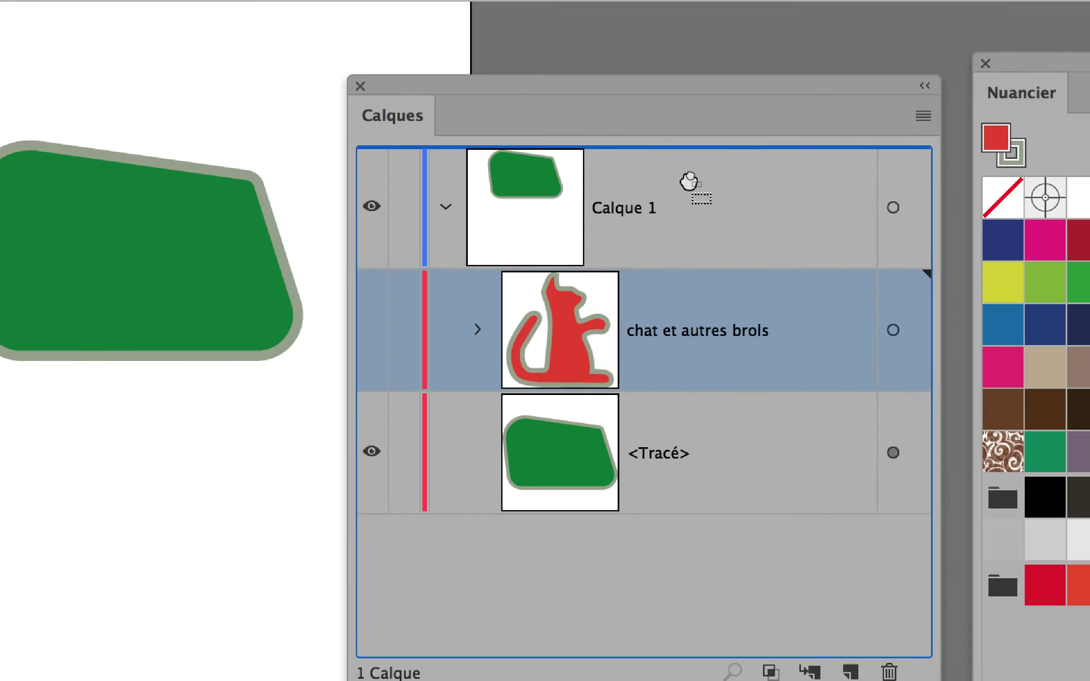
drag(689, 195, 690, 181)
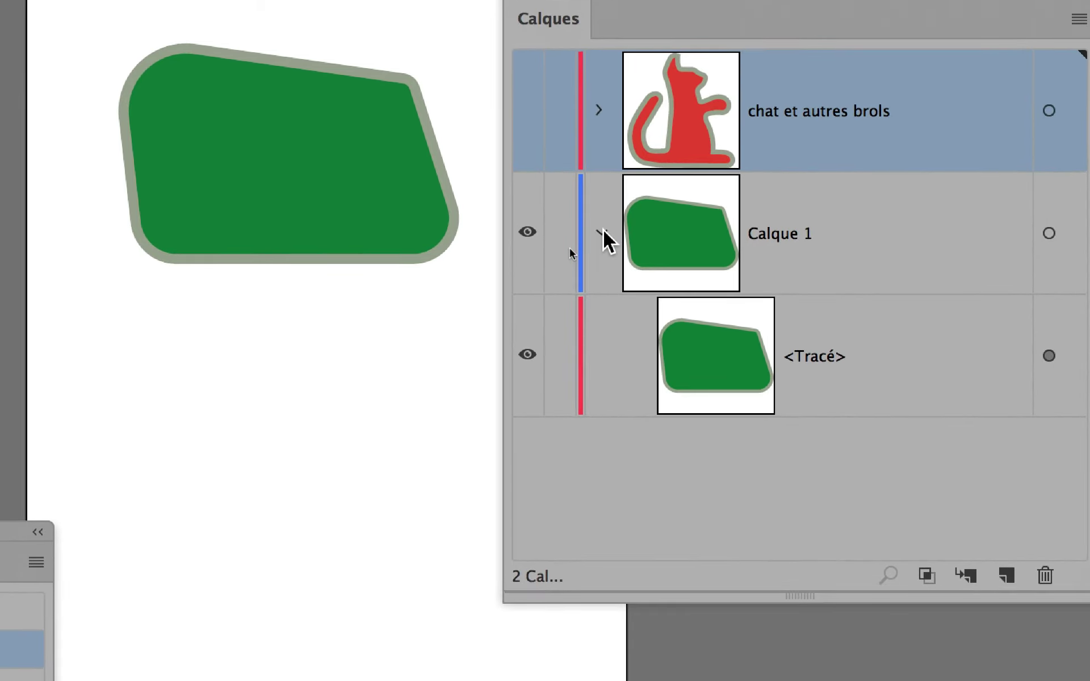
Collapse Calque 1 and place 'chat et autres brols' beneath it.
click(600, 233)
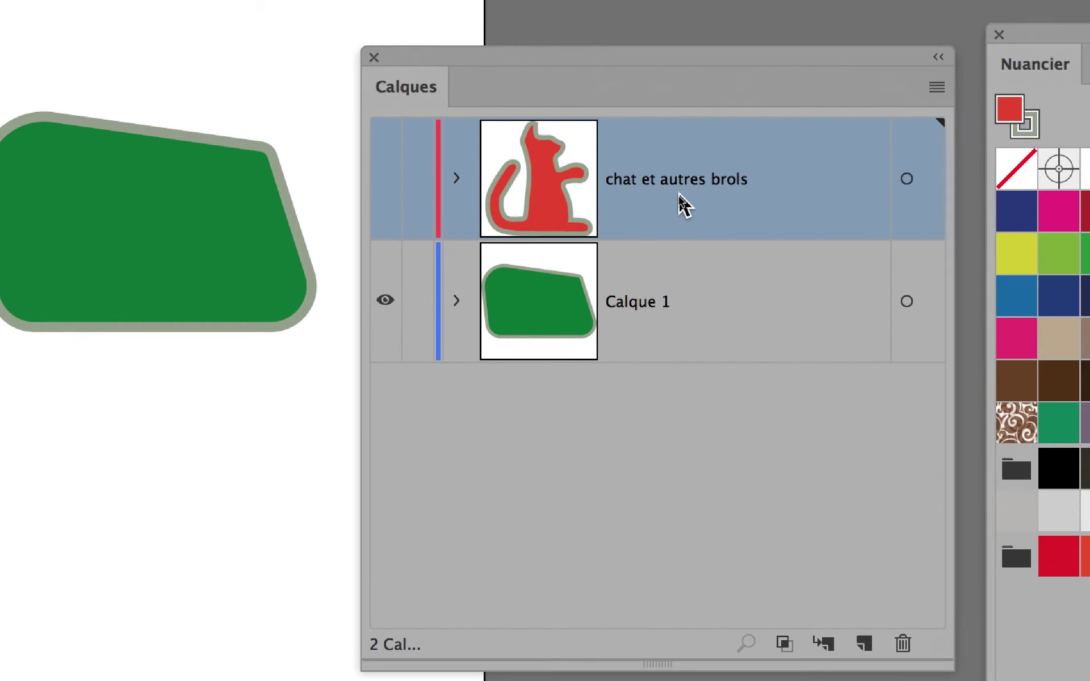
mouse_move(685, 204)
mouse_down()
mouse_move(679, 262)
mouse_move(681, 241)
mouse_up()
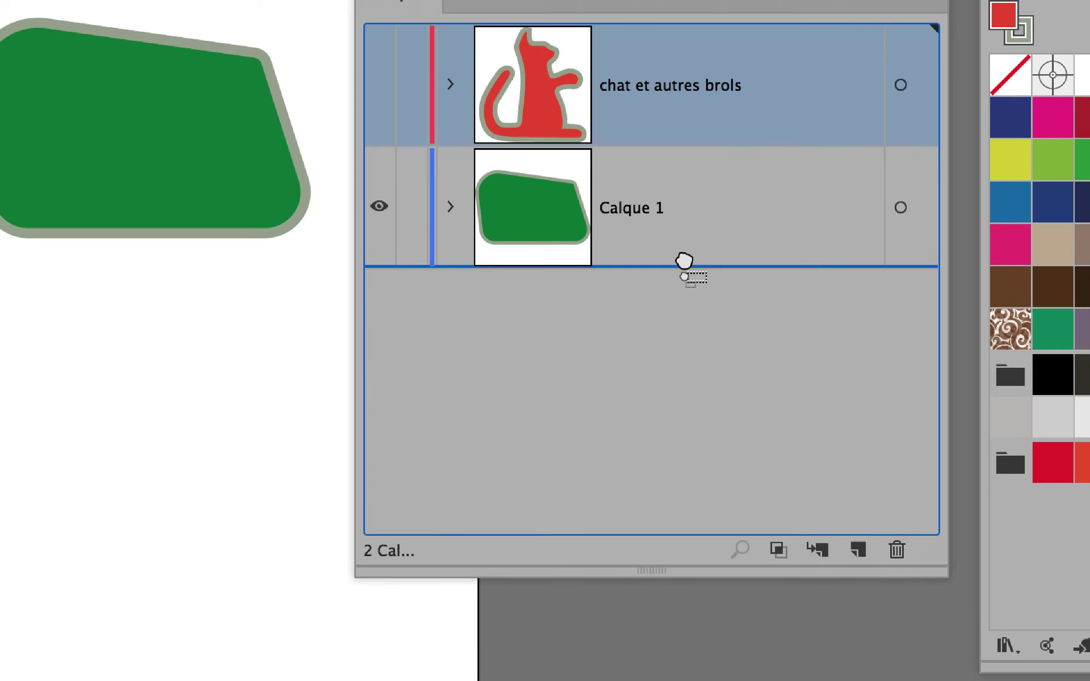
drag(682, 241, 685, 265)
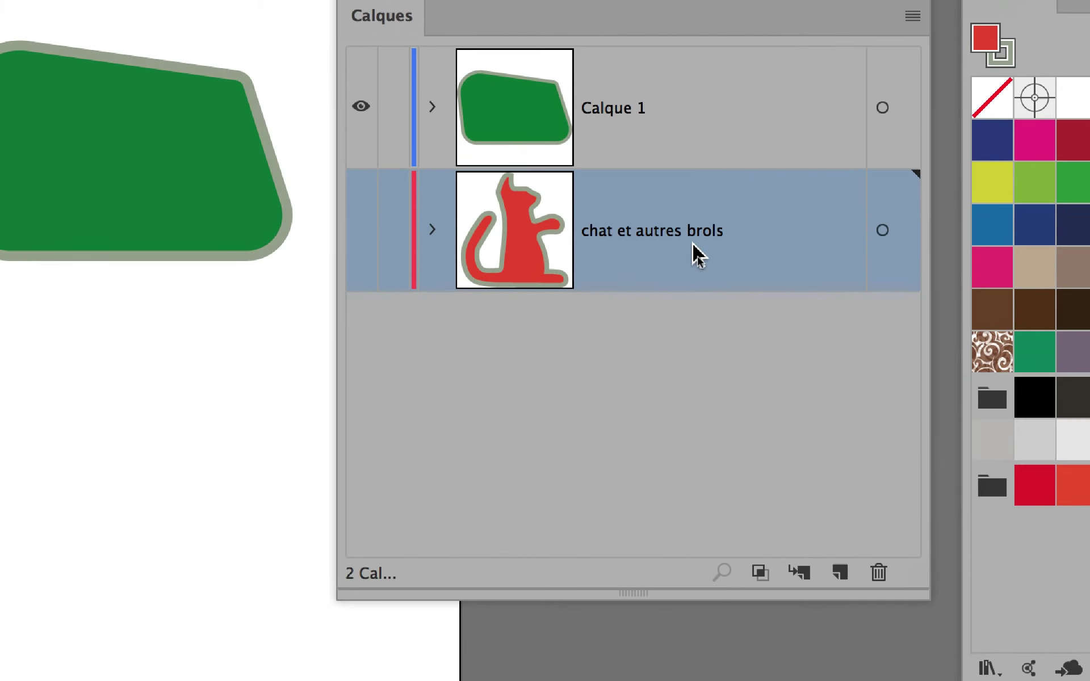